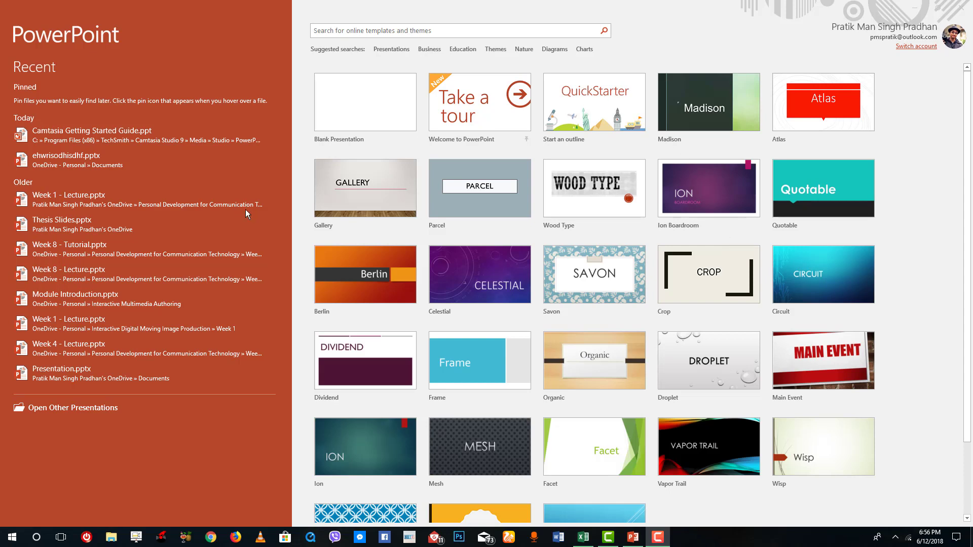
Start a blank presentation and title the first slide 'MS PowerPoint Tutorial'.
click(360, 114)
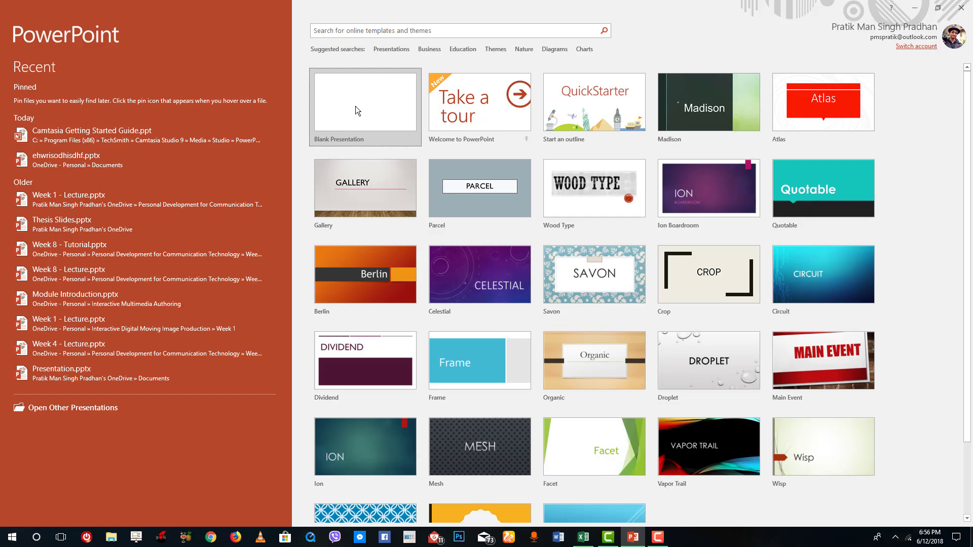
click(360, 105)
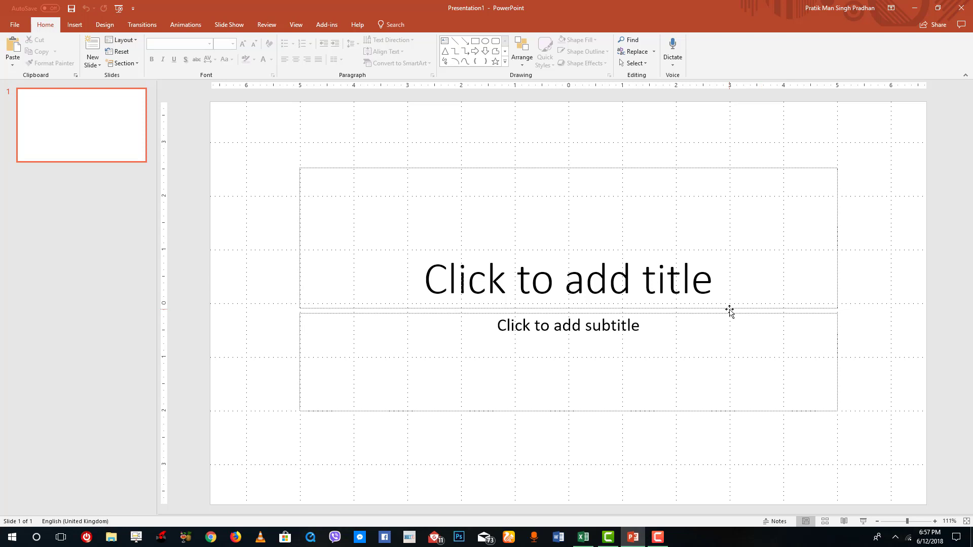
click(652, 300)
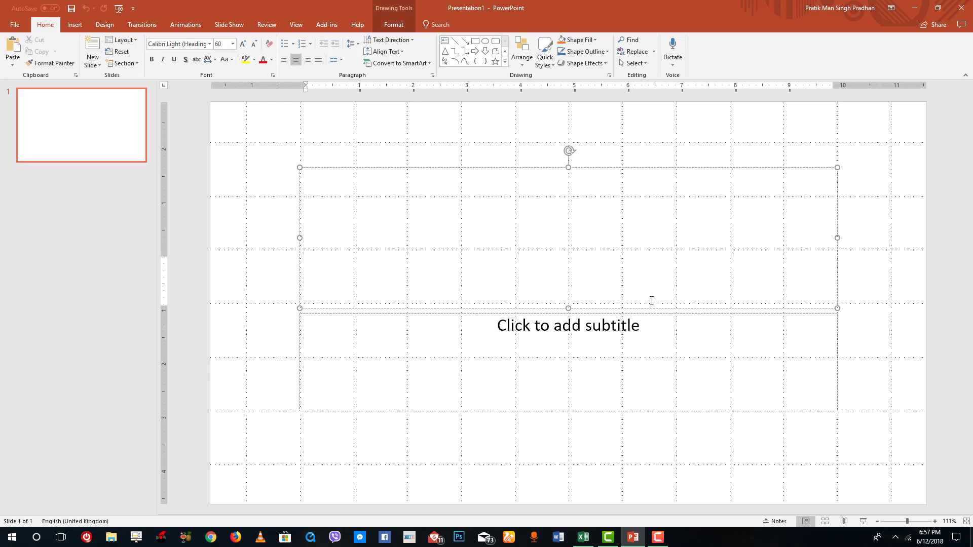
text(MS )
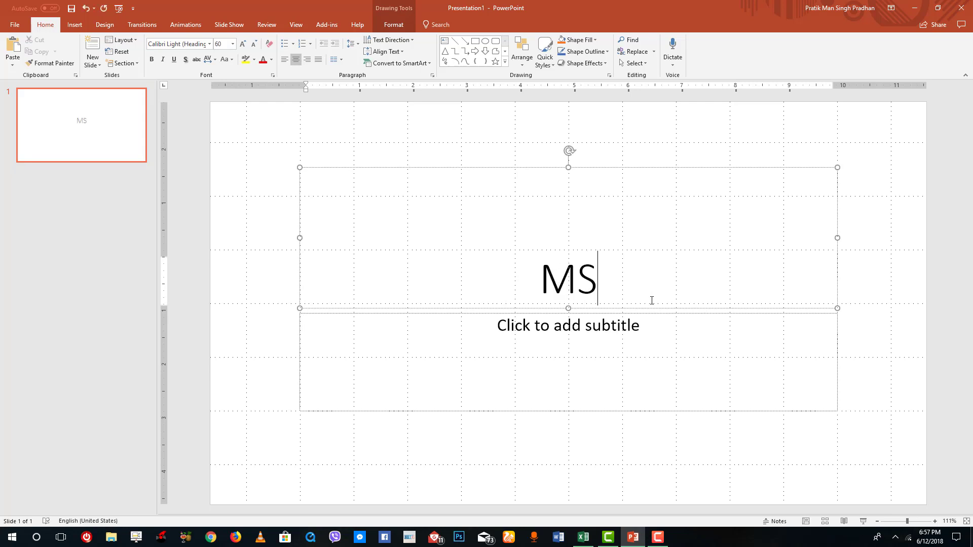
text(Powerpo)
key(BackSpace)
key(BackSpace)
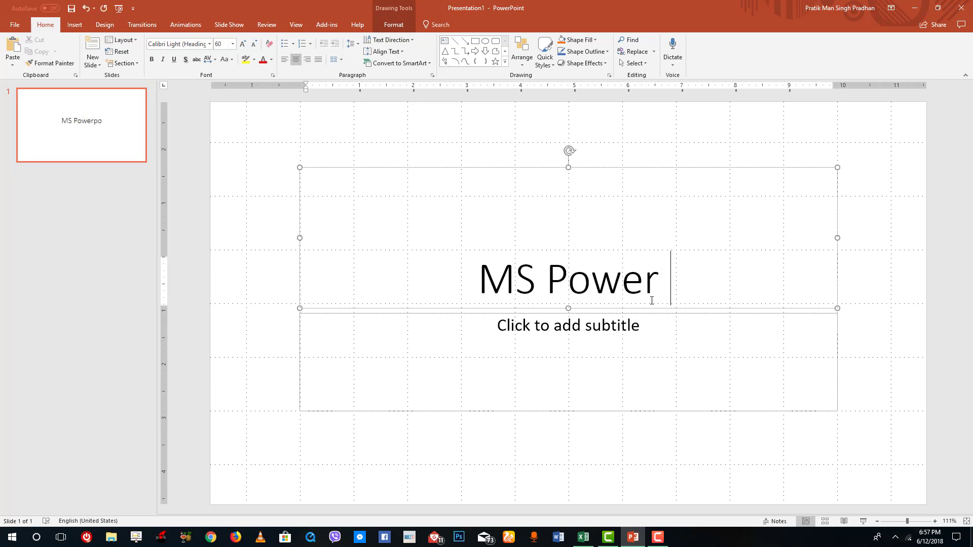
text(Point)
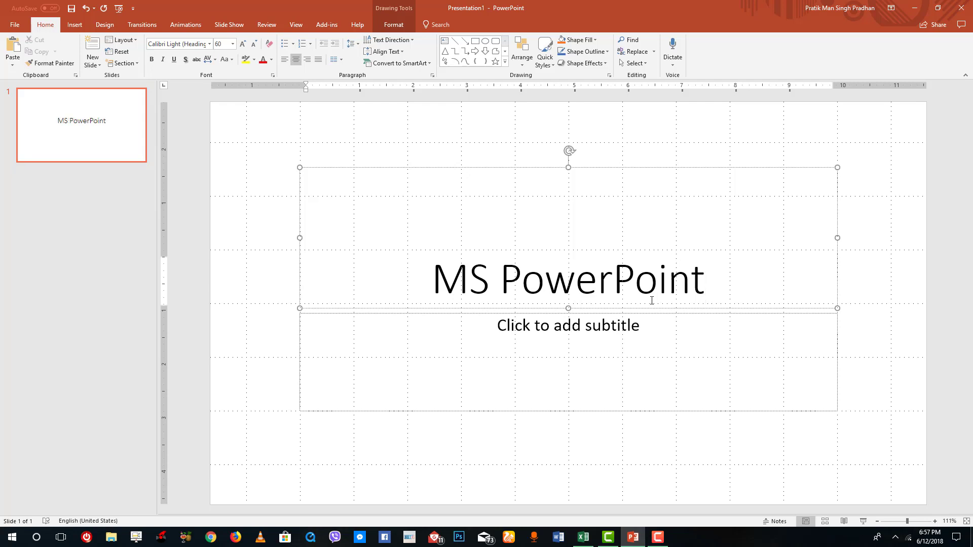
text( Tutorial)
Enter the subtitle 'TutorTube YouTube Channel'.
click(635, 327)
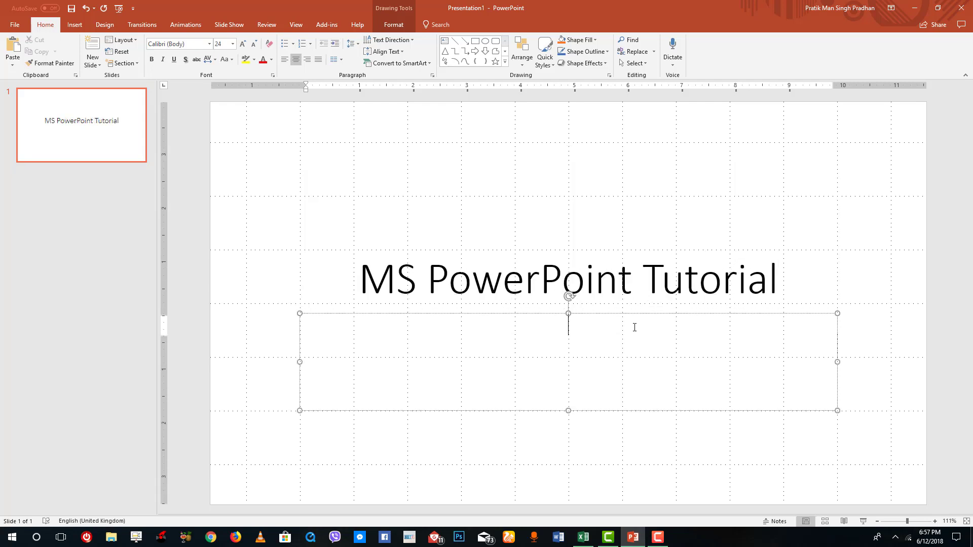
text(TutorTube Youtube)
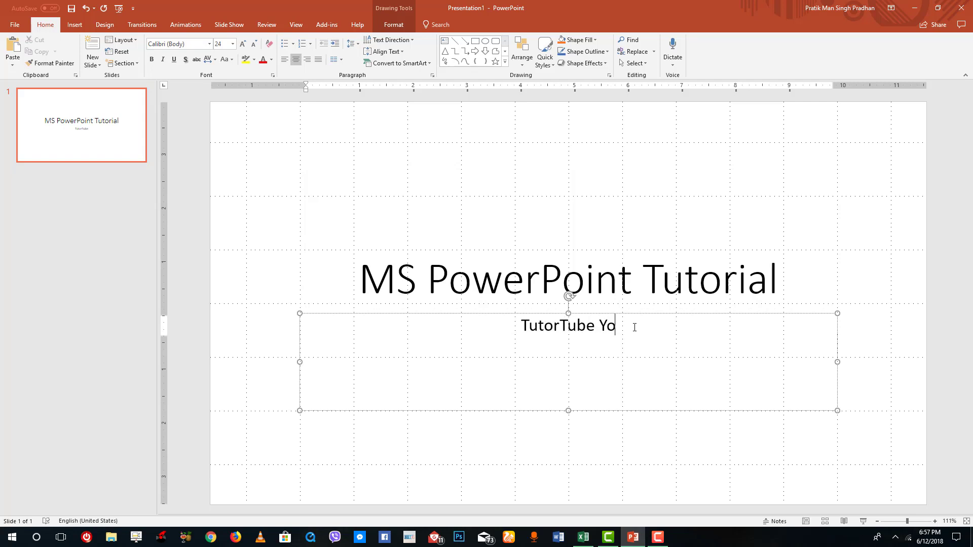
key(BackSpace)
key(BackSpace)
key(BackSpace)
key(BackSpace)
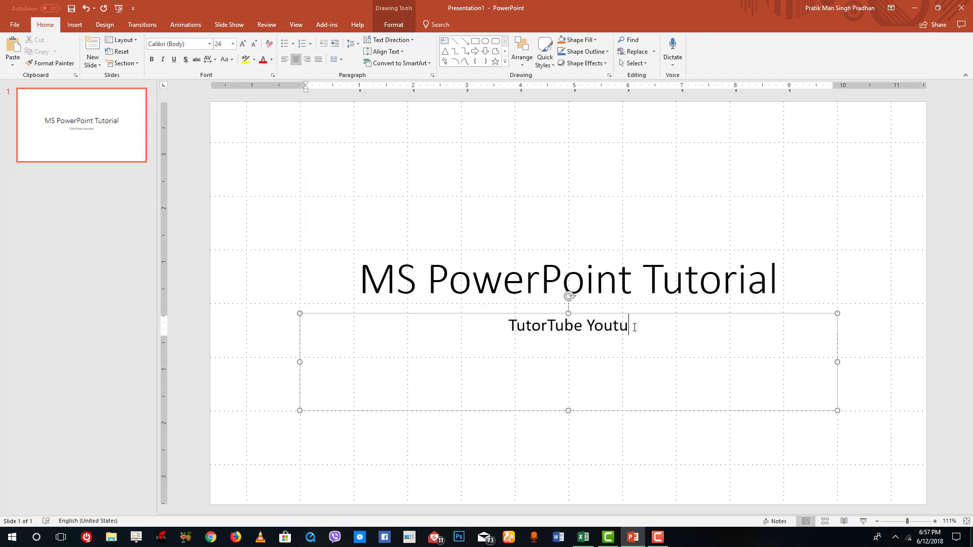
text(Tube Channel)
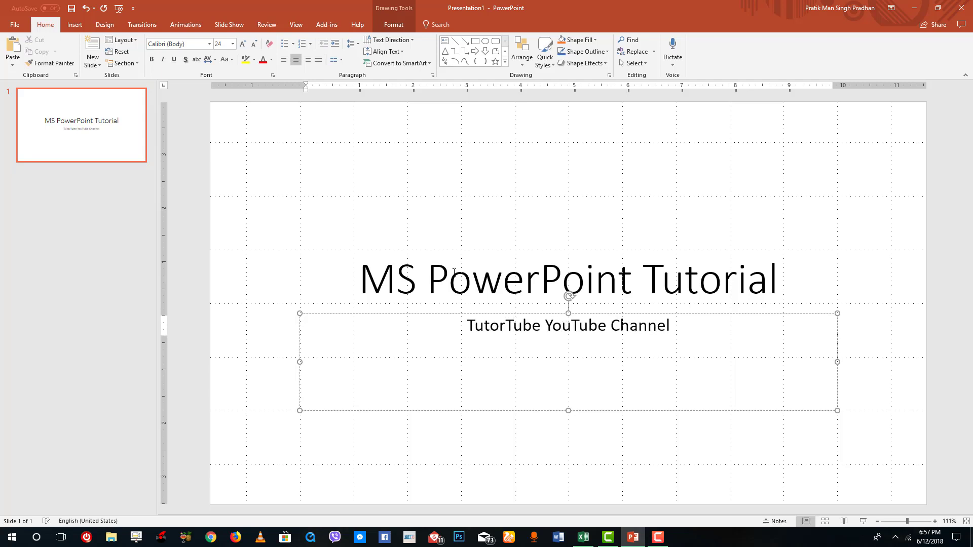
Deselect the title box and turn off the dotted gridlines from the View options.
click(780, 222)
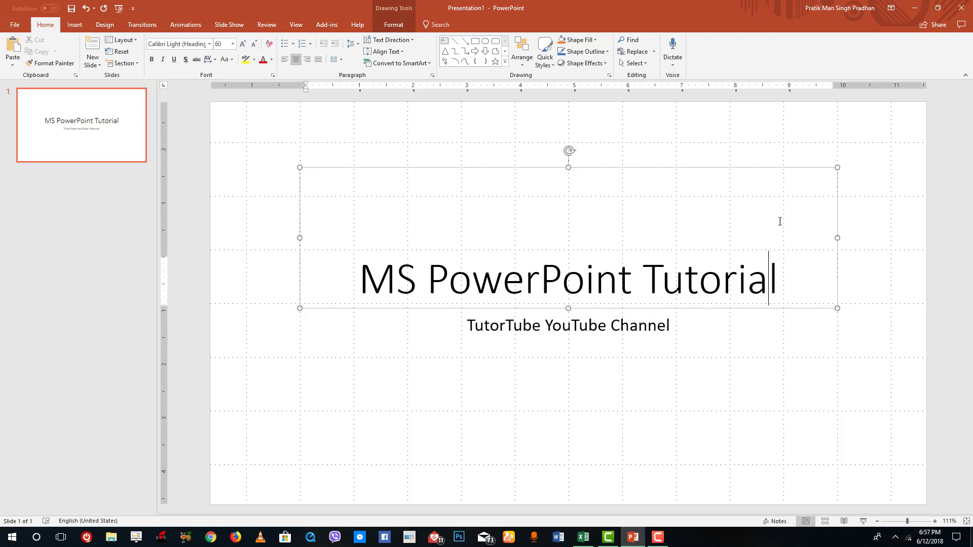
click(874, 288)
click(684, 279)
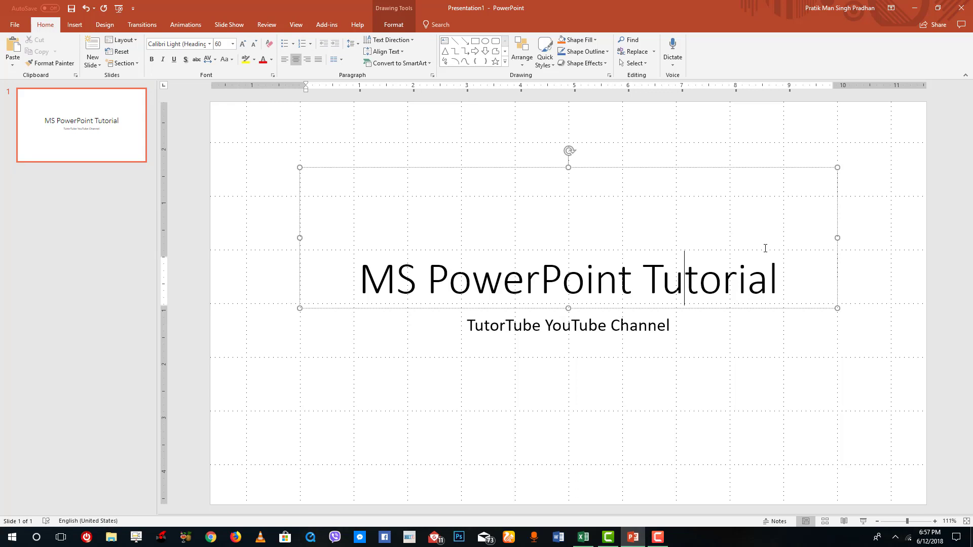
click(881, 200)
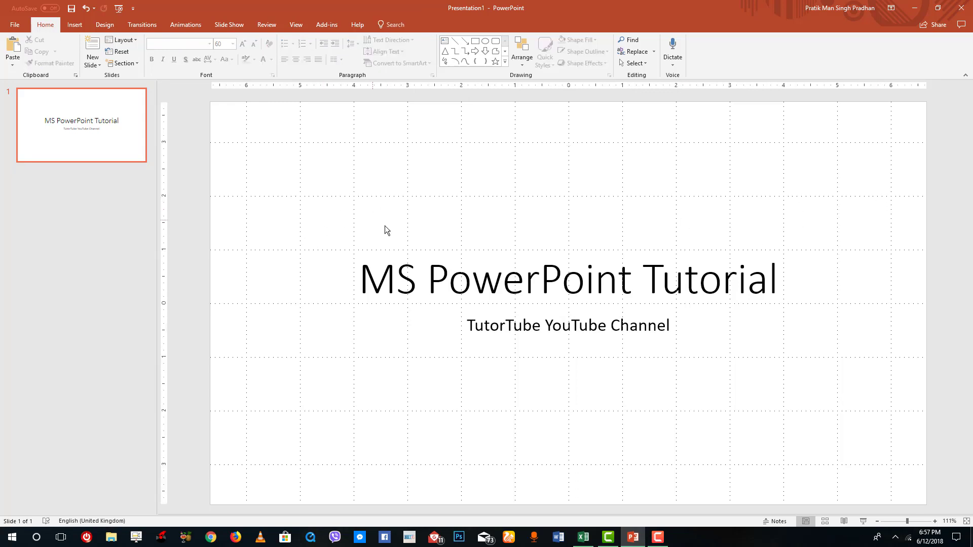
click(295, 25)
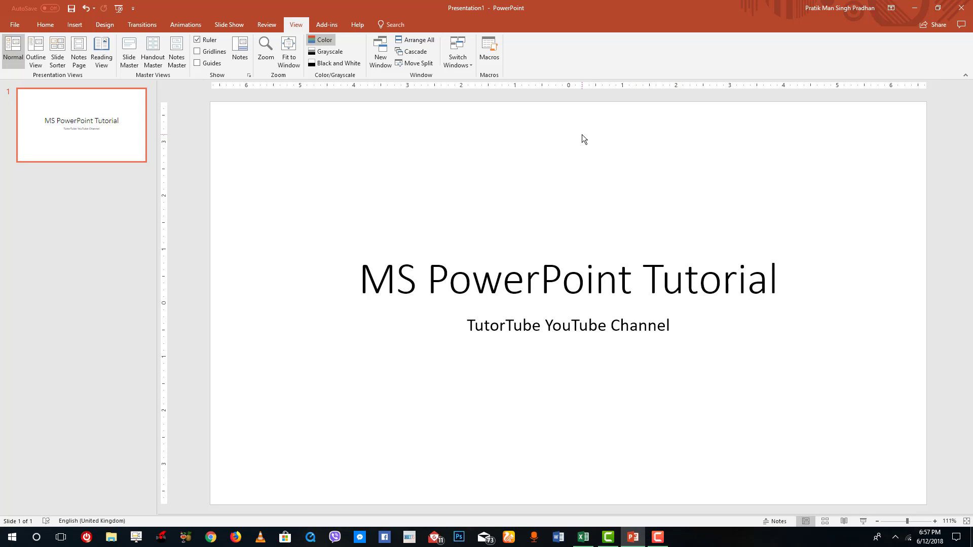
Add a Title and Content slide titled 'Lesson 1'.
click(46, 25)
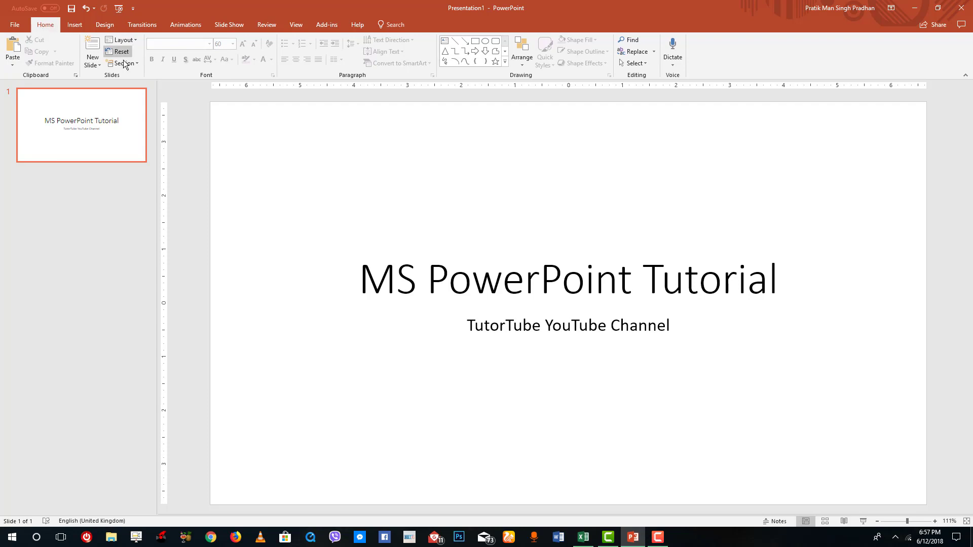
click(98, 61)
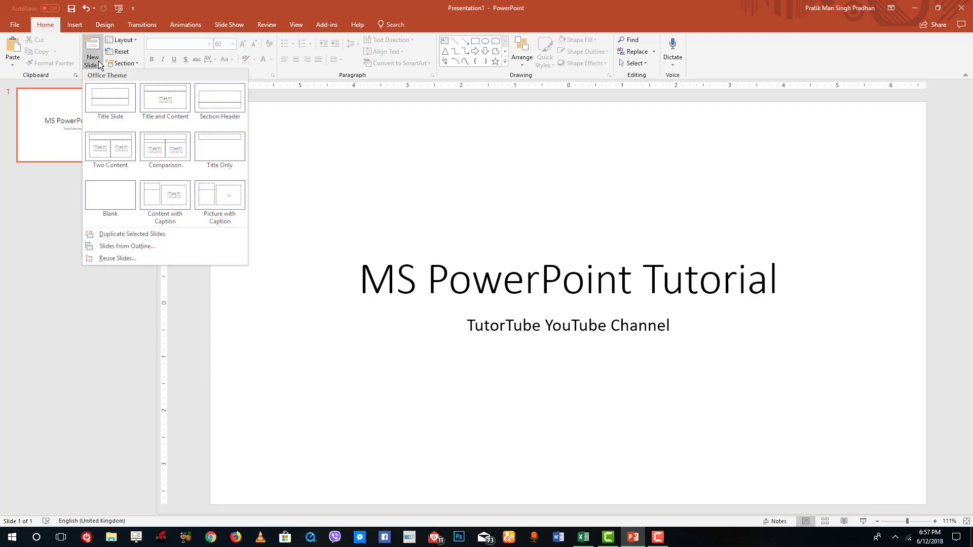
click(167, 112)
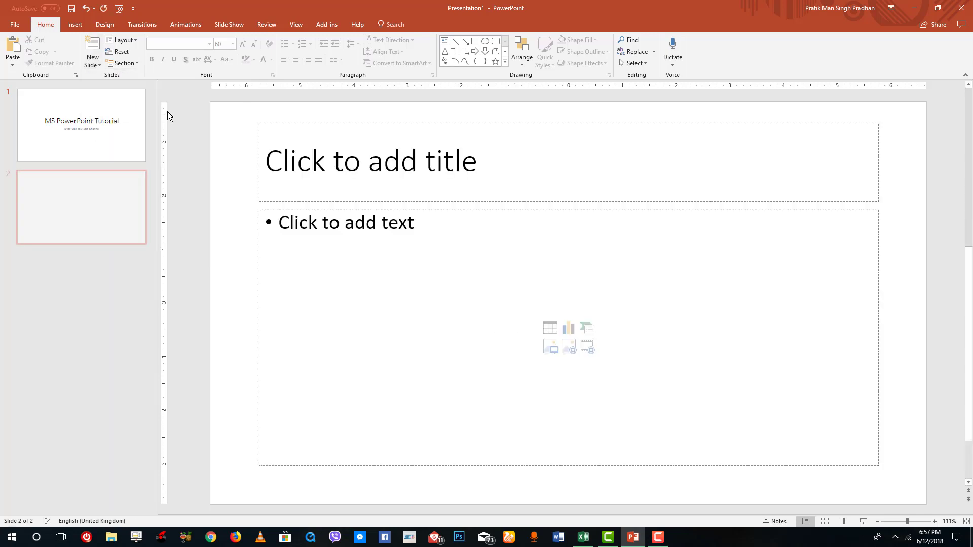
click(409, 156)
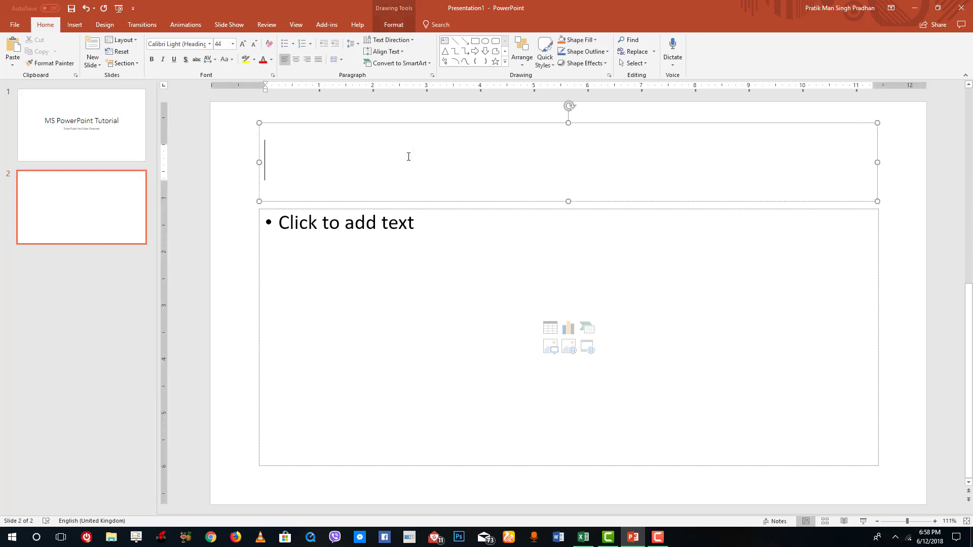
text(Lesson 1)
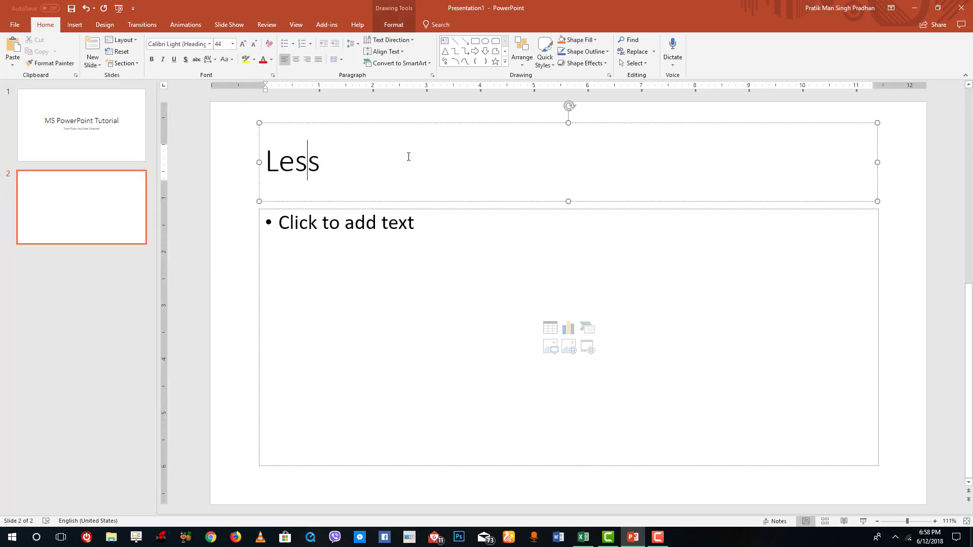
List the bullets Interface, Shortcuts, Templates and Blank Document.
click(364, 222)
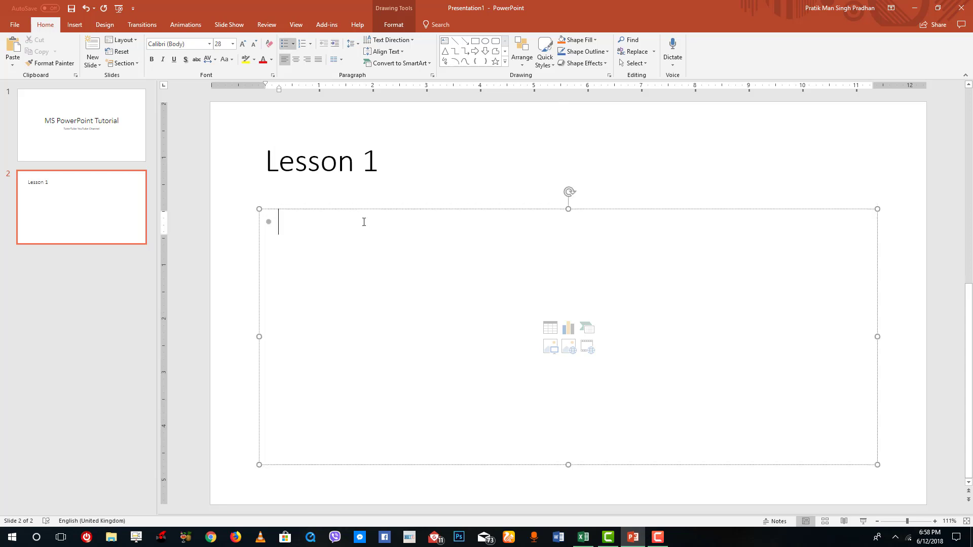
text(I)
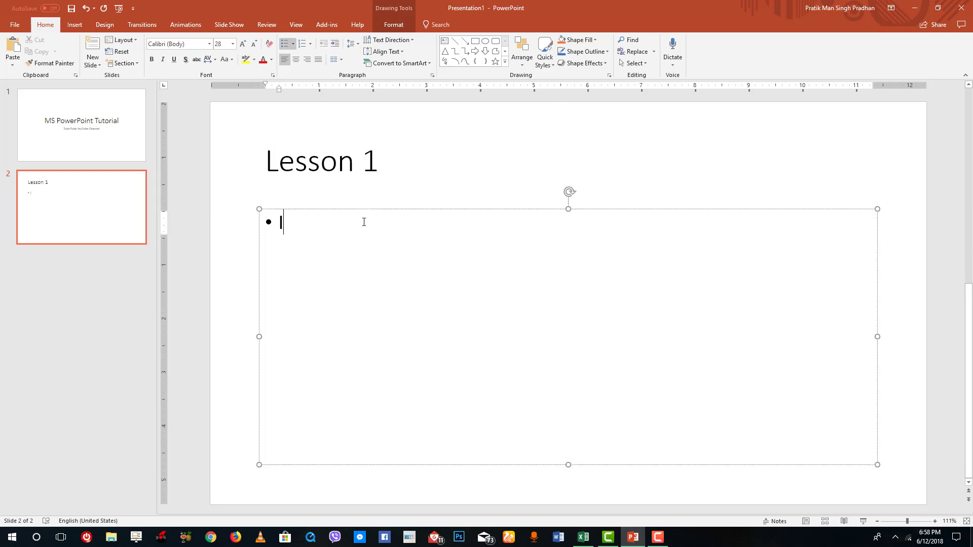
text(nterface)
key(Return)
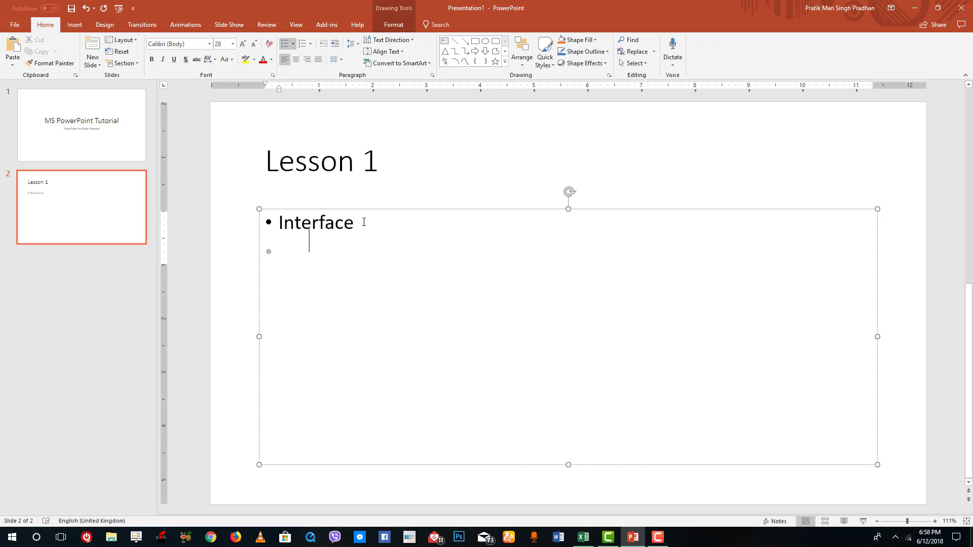
text(Shortcuts)
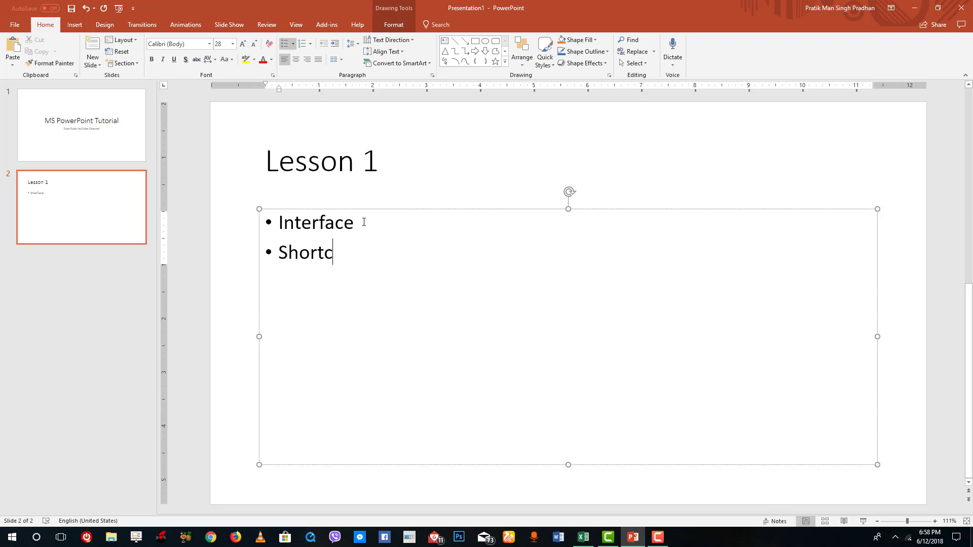
key(Return)
text(Templates)
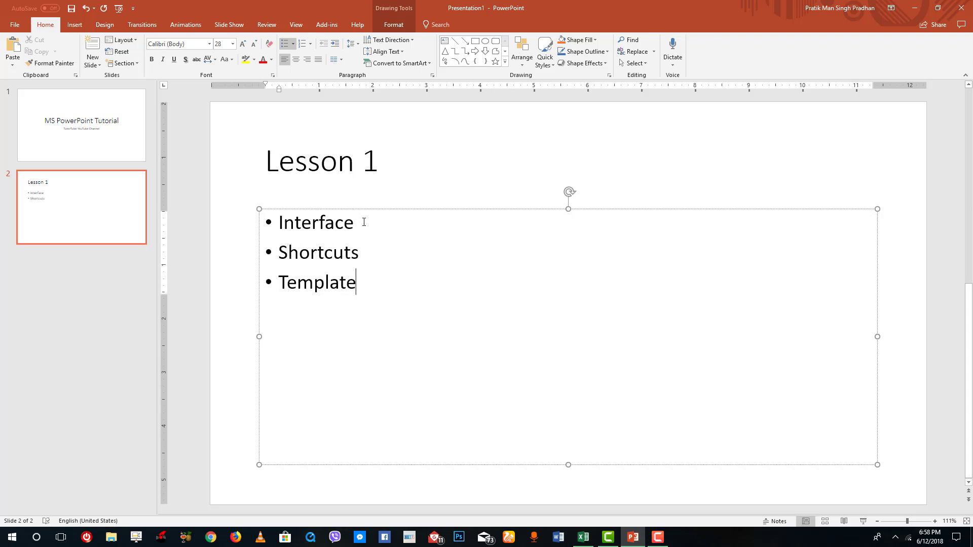
key(Return)
text(B)
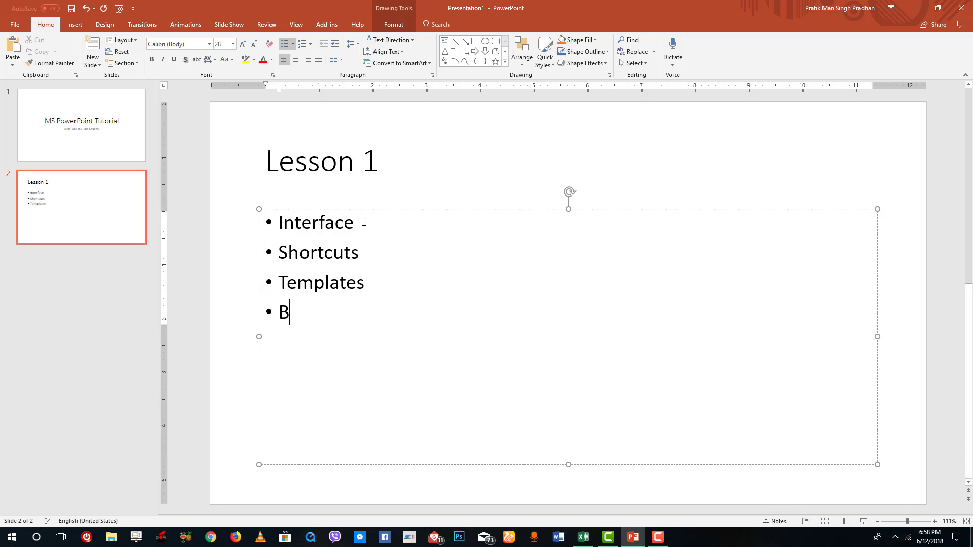
text(lank Document)
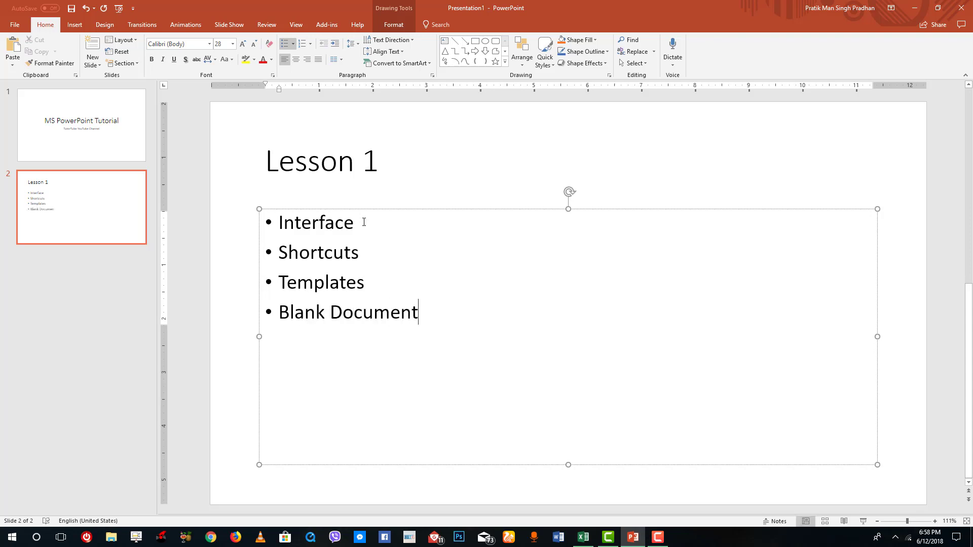
Drag the Lesson 1 thumbnail and drop it back in place, then show the new-slide layouts.
click(114, 128)
click(109, 187)
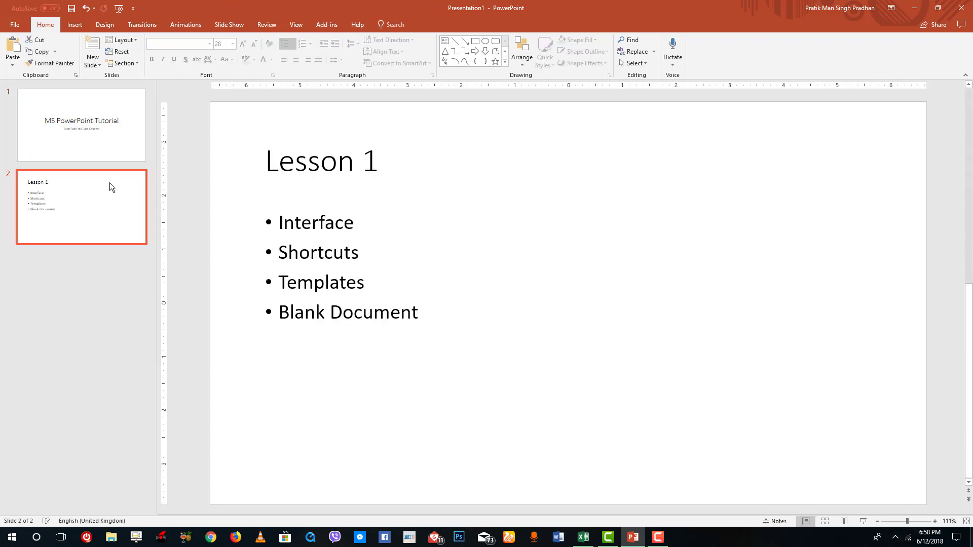
drag(104, 193, 96, 271)
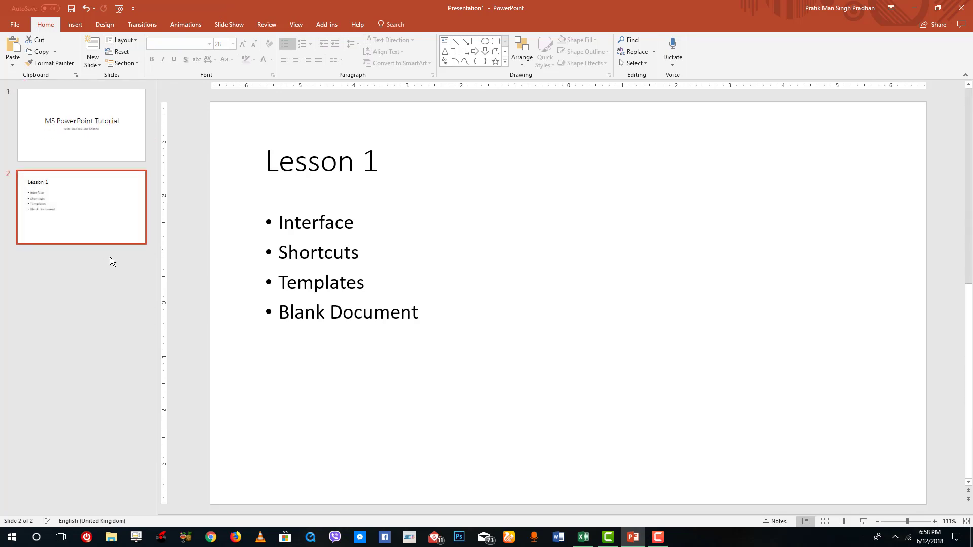
click(111, 258)
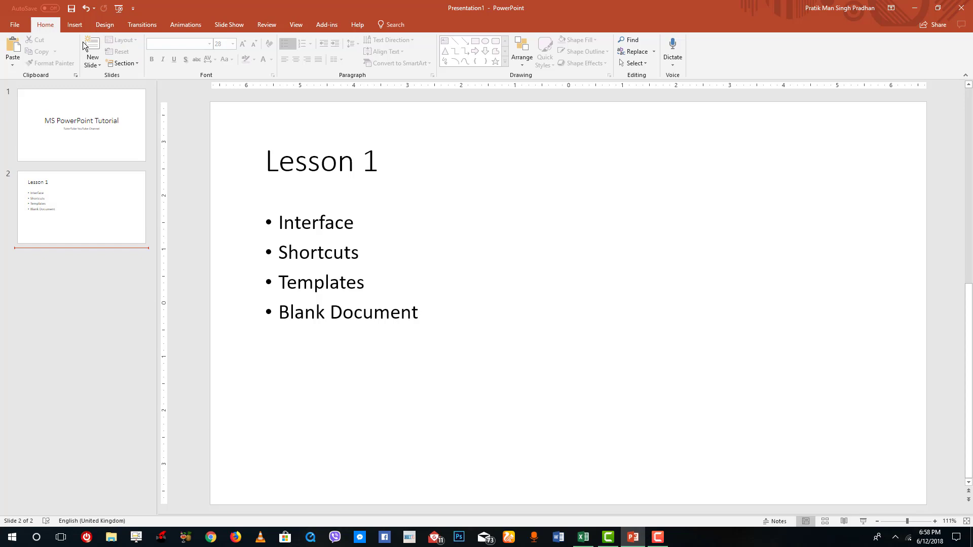
click(92, 57)
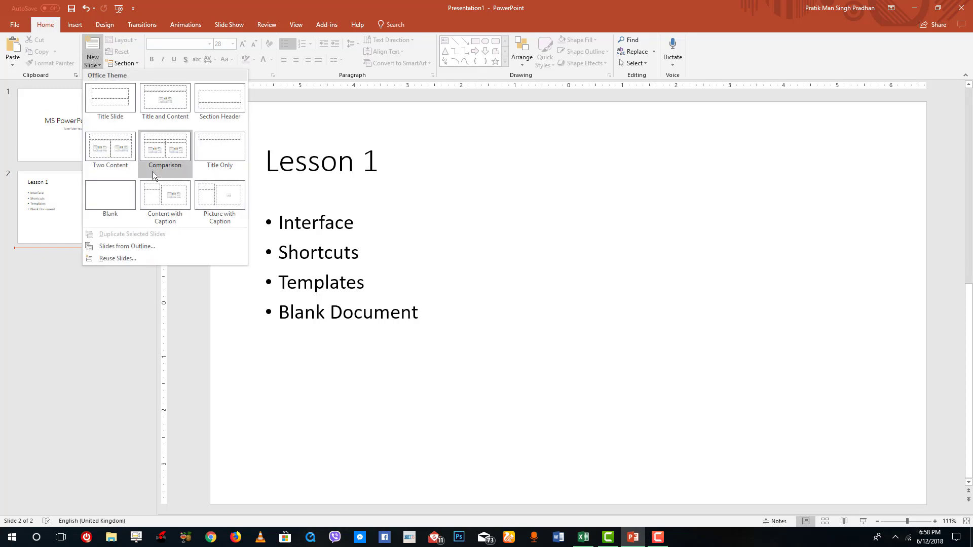
Add a Comparison slide titled 'Comparison of Powerpoint with Google Slides'.
click(179, 155)
click(384, 161)
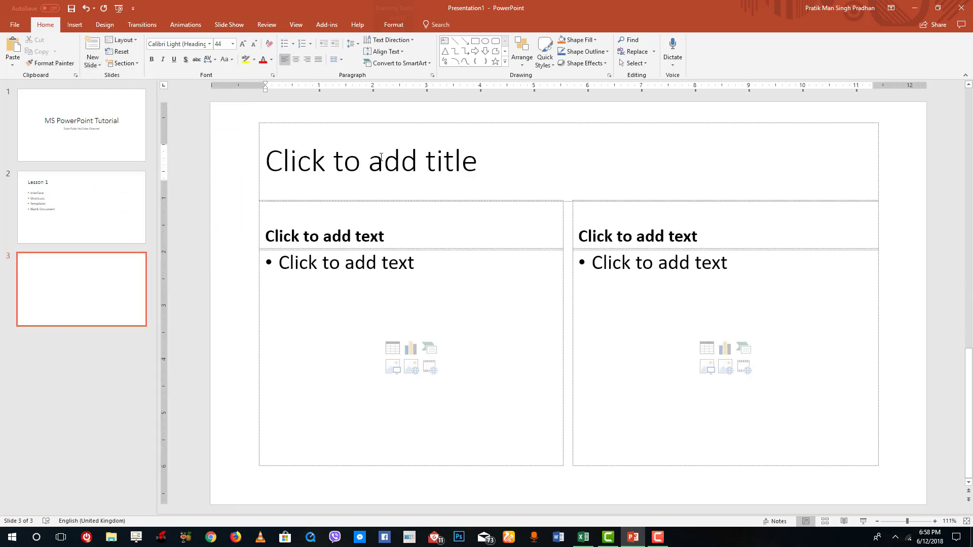
text(C)
key(BackSpace)
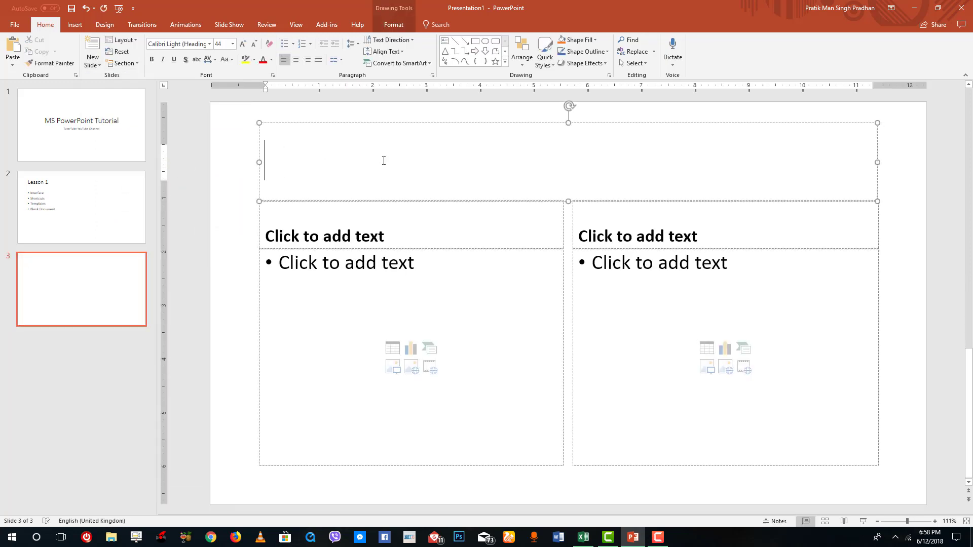
text(Compare Po)
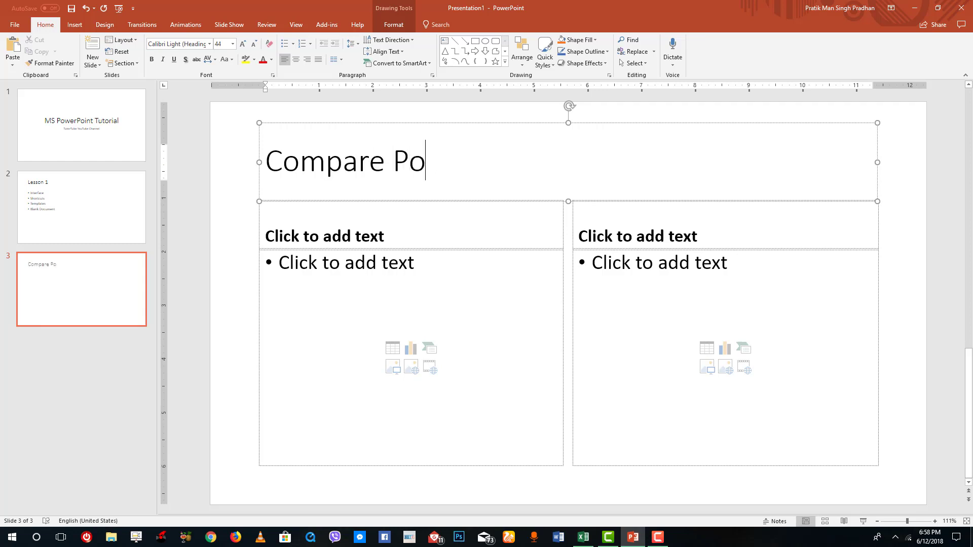
triple_click(481, 162)
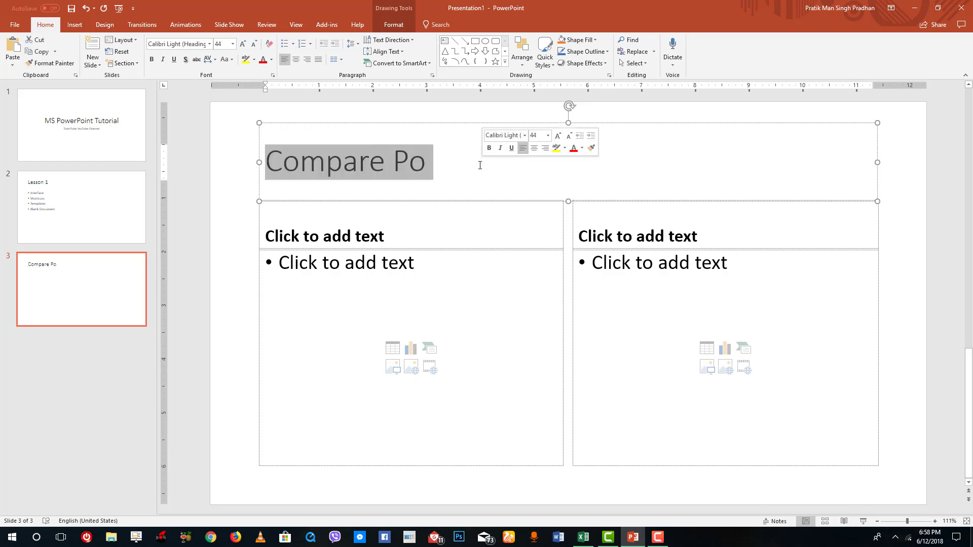
text(Comparison )
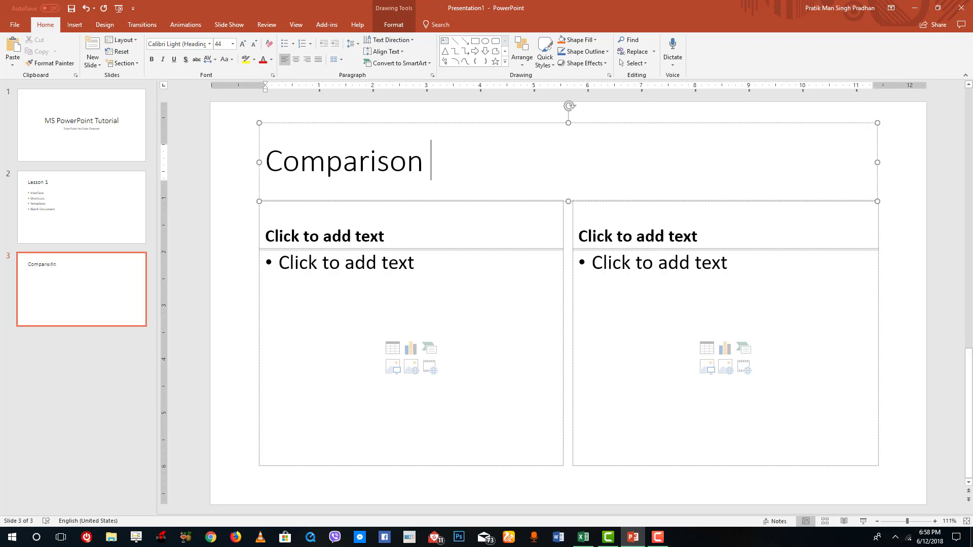
text(of Powerpoint with )
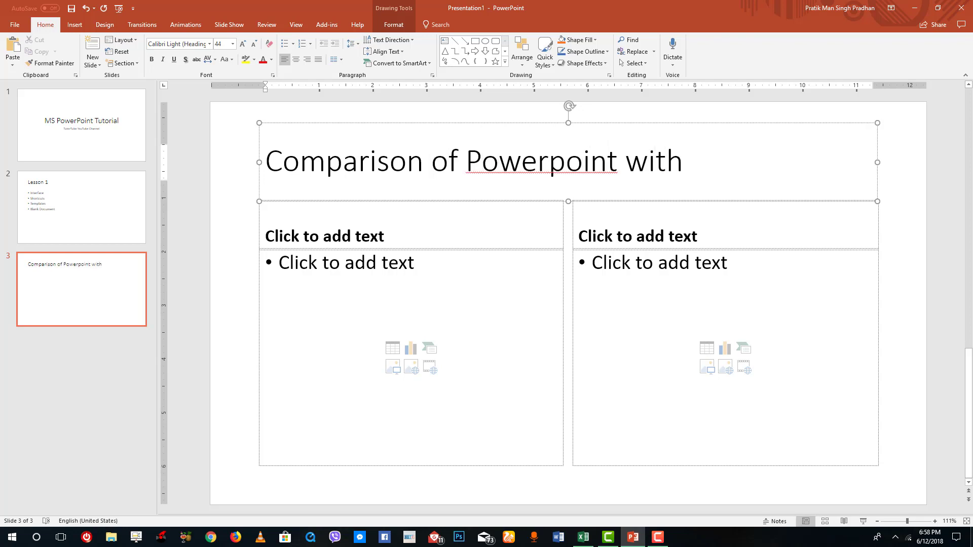
text(Google)
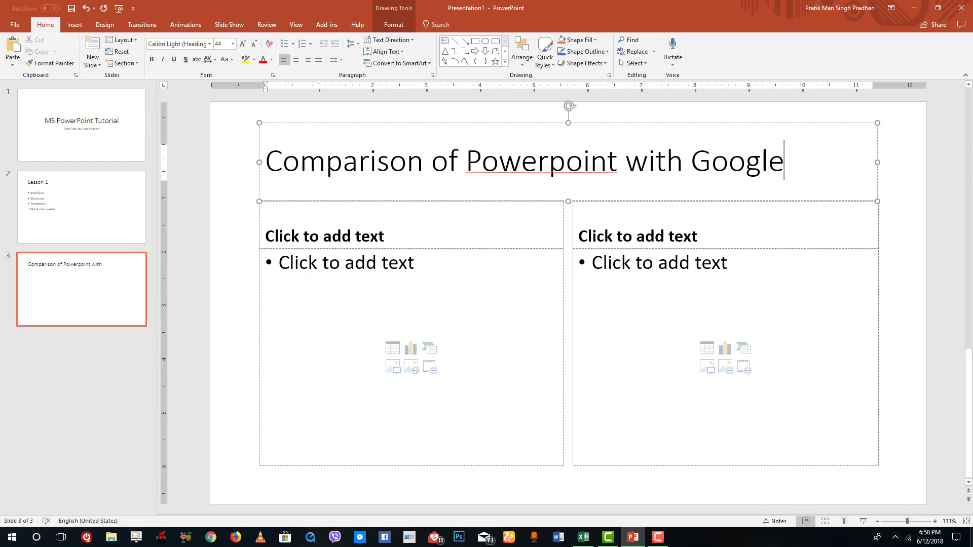
text( Slides)
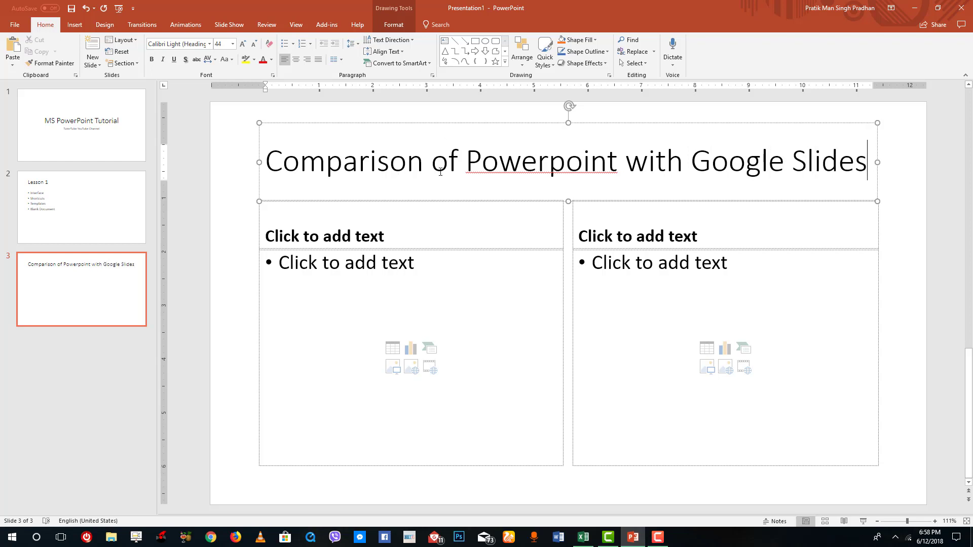
Label the comparison columns 'PowerPoint' and 'Google Slides'.
click(430, 243)
text(O)
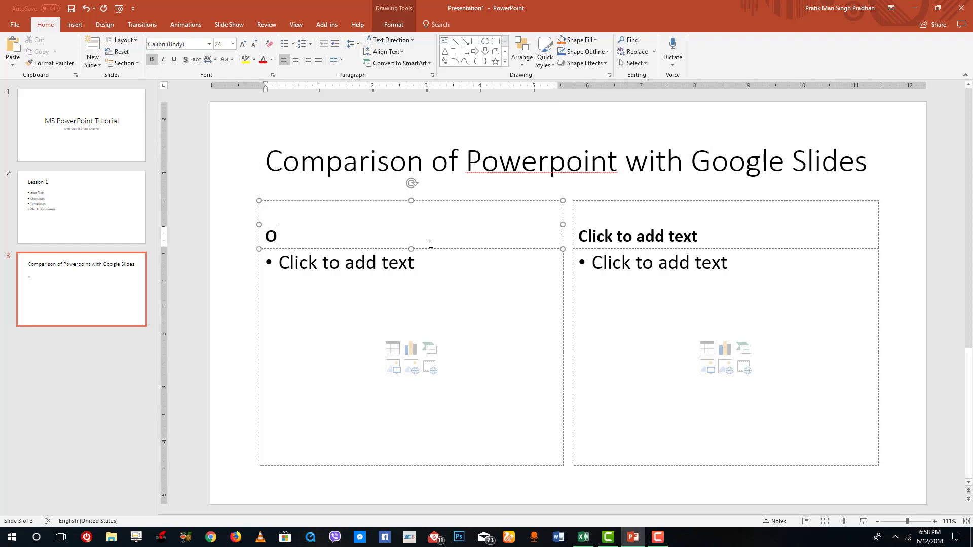
key(BackSpace)
text(()
key(BackSpace)
text(PowerPoint)
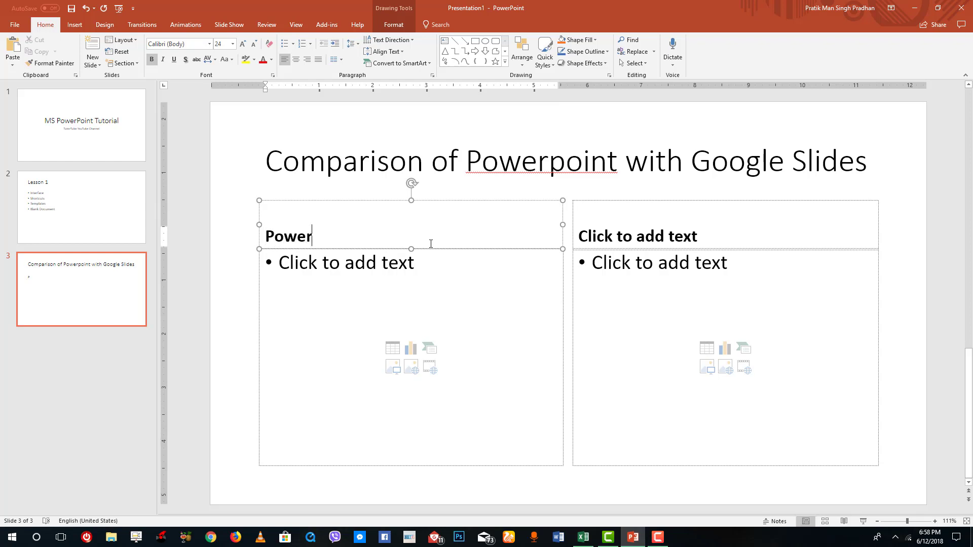
click(646, 246)
text(Google S)
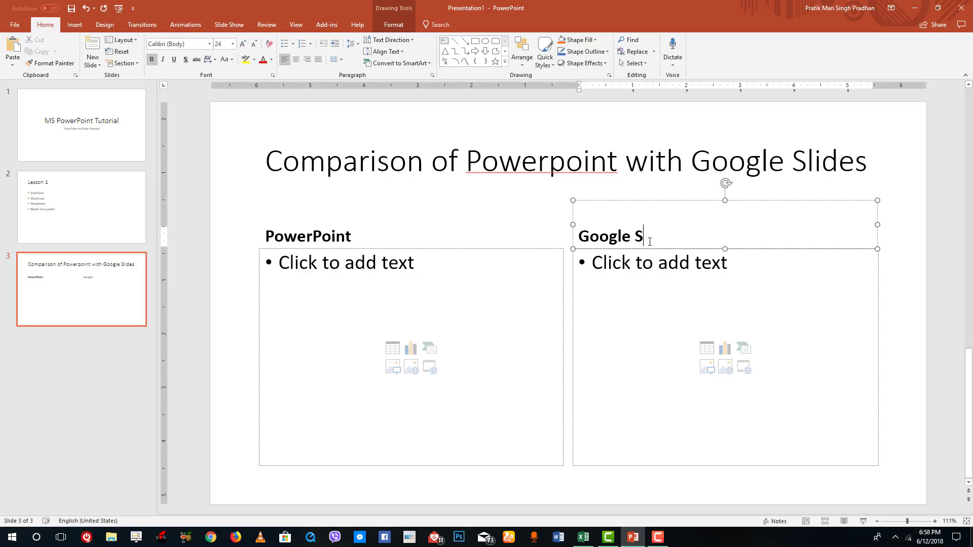
text(lides)
Add the bullets 'From Microsoft' and 'From Google' under the two columns.
click(431, 278)
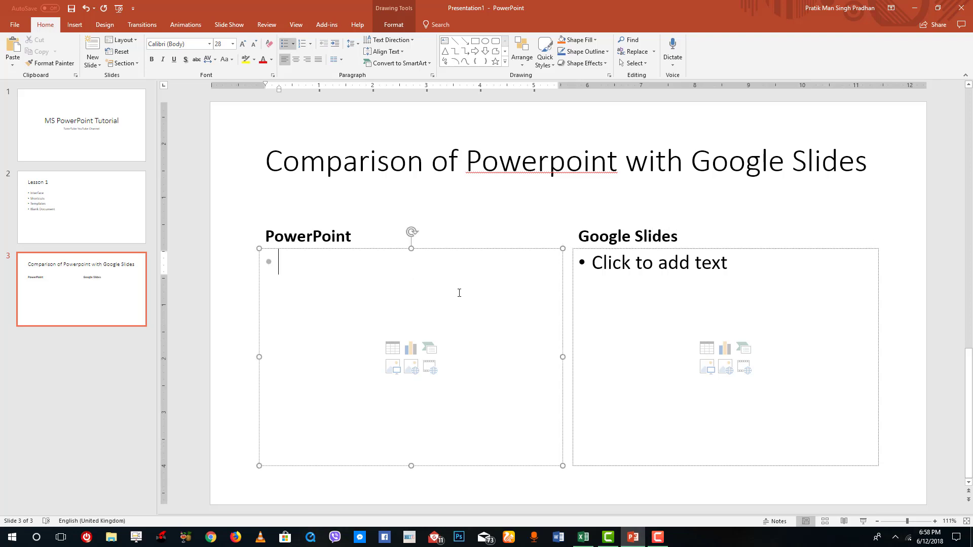
text(From)
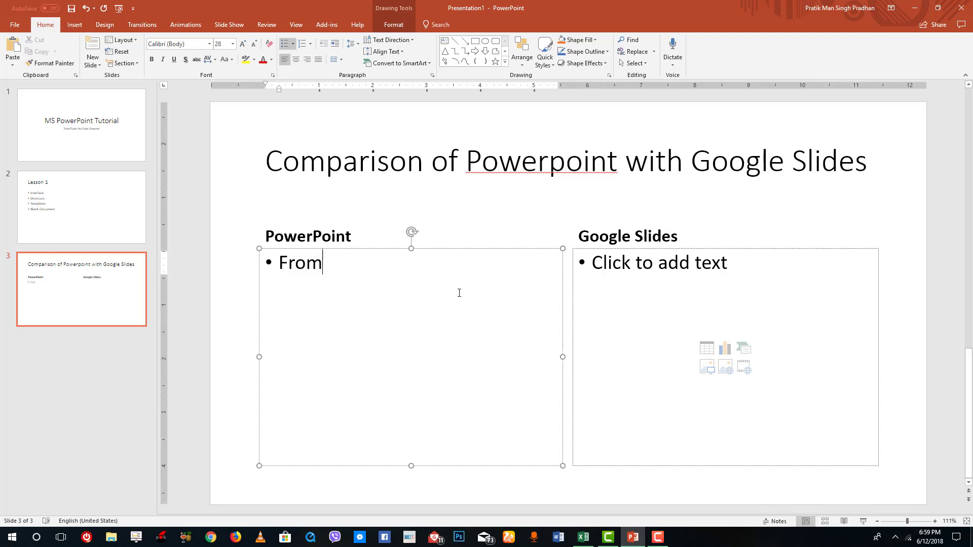
text( Microsoft)
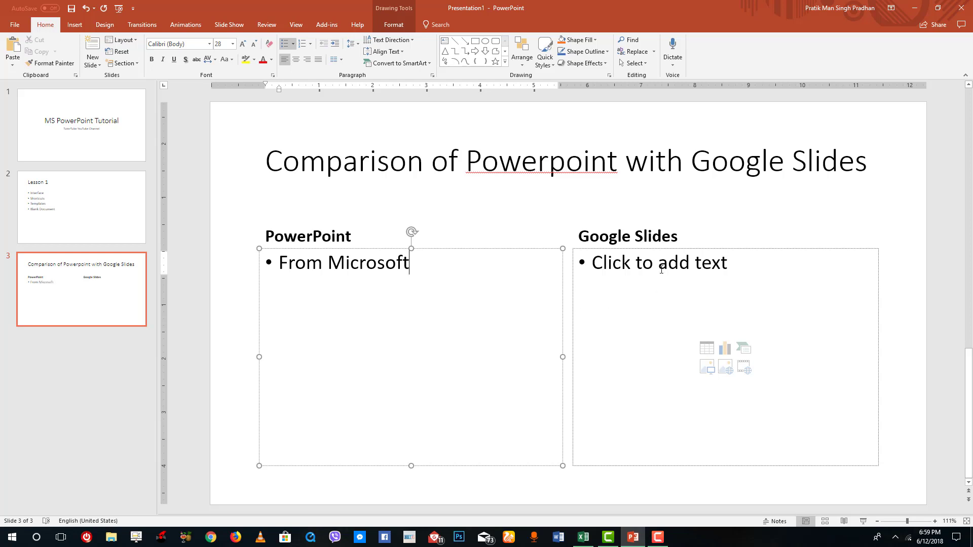
click(661, 269)
text(From Google)
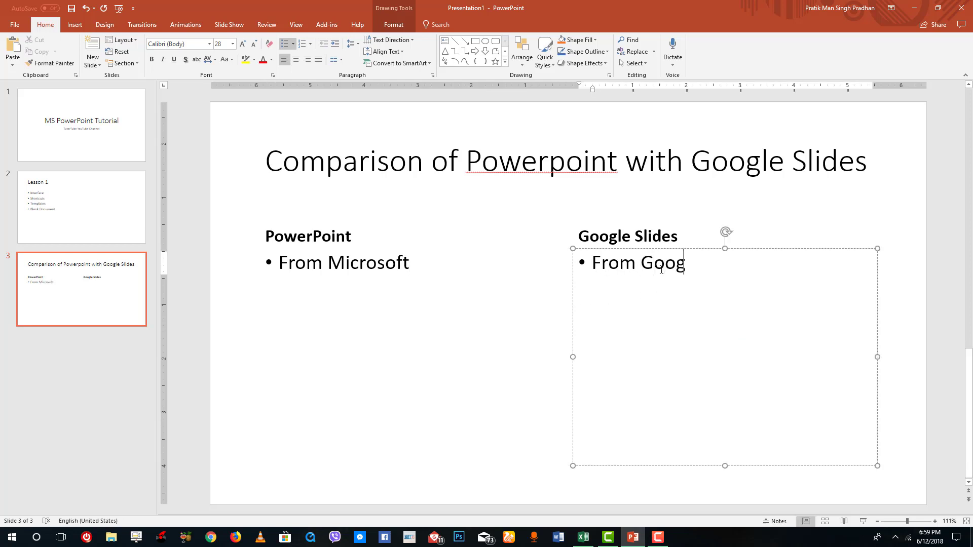
Capitalise the P of PowerPoint in the title and return to the title slide.
click(569, 168)
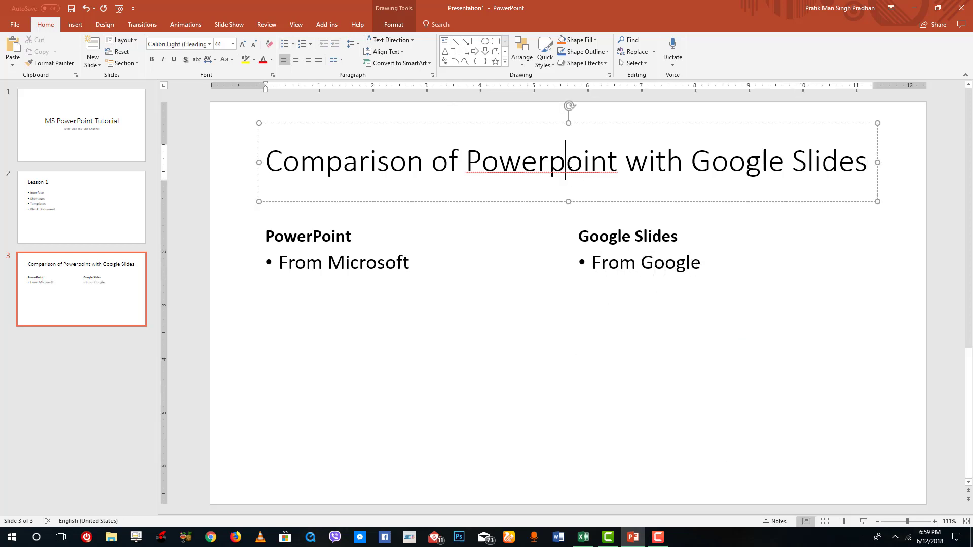
key(BackSpace)
text(P)
click(671, 236)
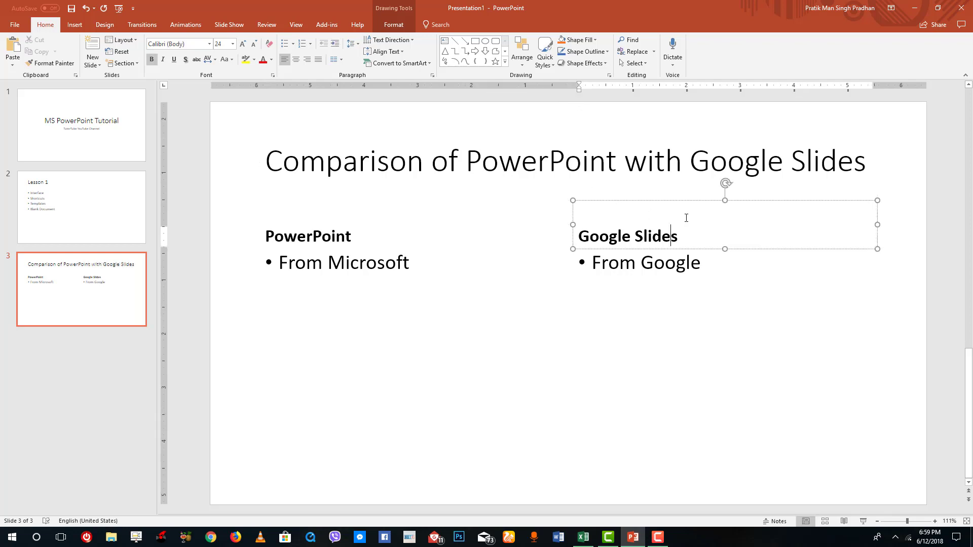
click(102, 55)
click(110, 373)
click(77, 160)
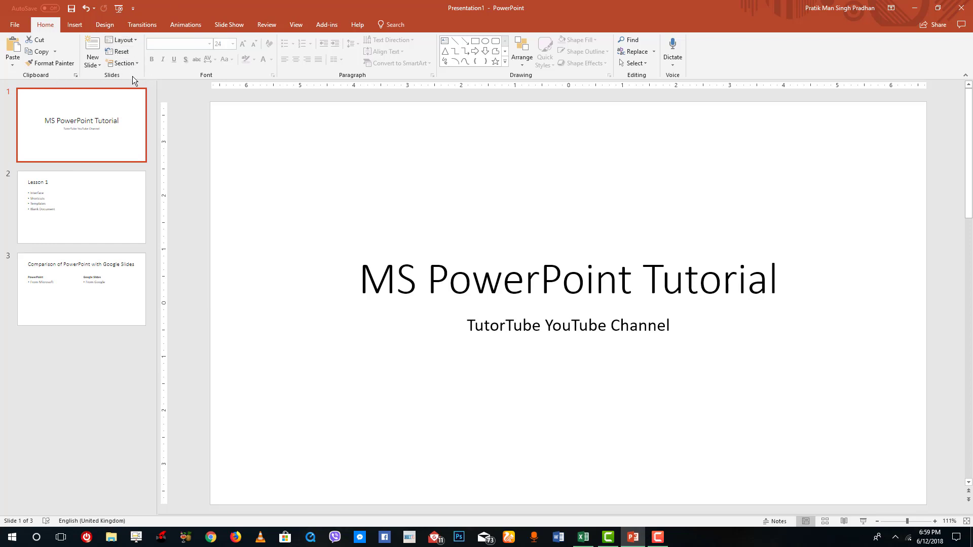
Apply the wood-floor Design theme and review slides 2 and 3 with it.
click(104, 25)
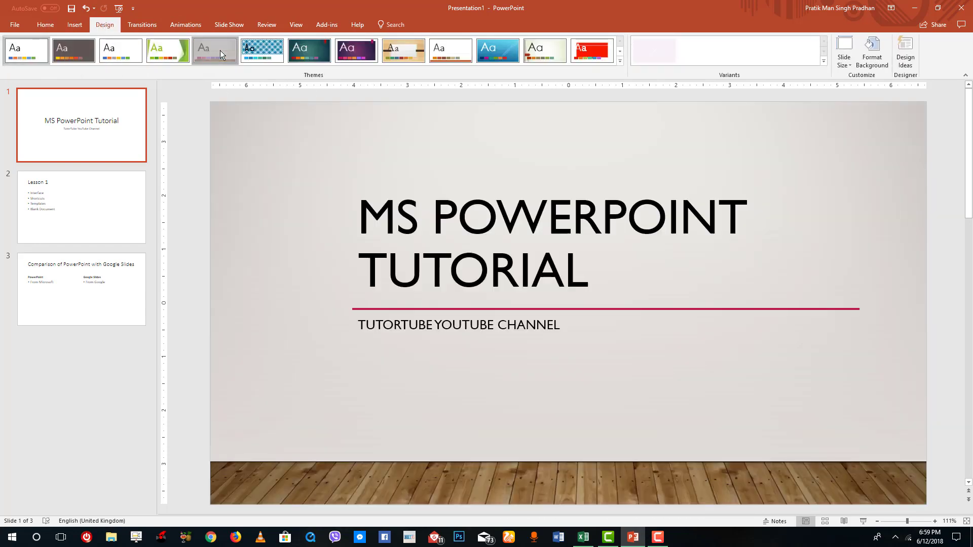
click(219, 50)
click(84, 210)
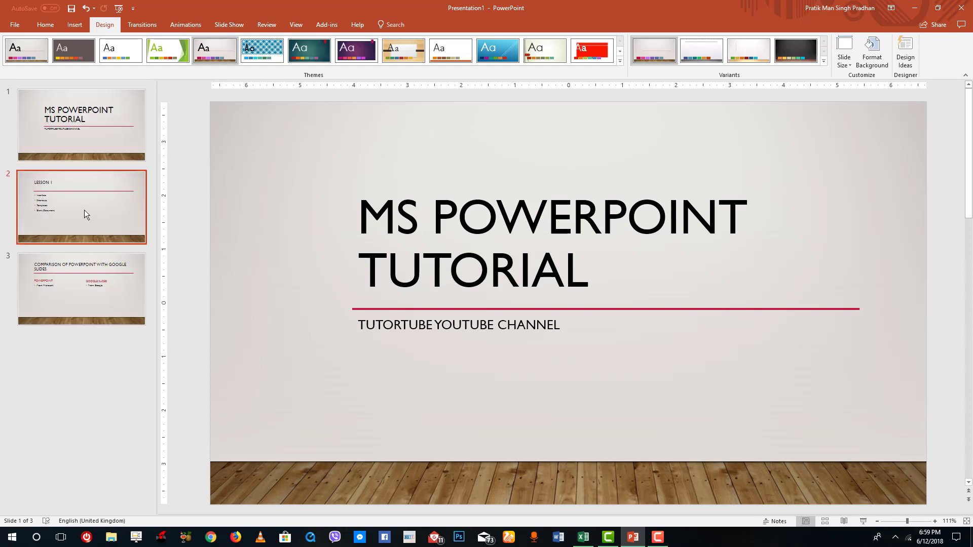
click(104, 269)
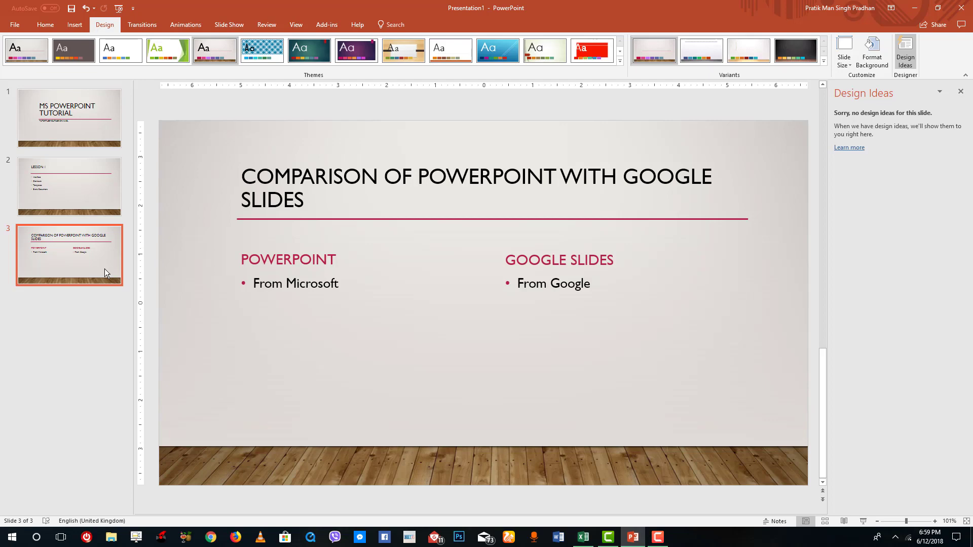
Save as 'Test Presentation' in OneDrive Documents and dismiss the AutoSave notice.
click(13, 25)
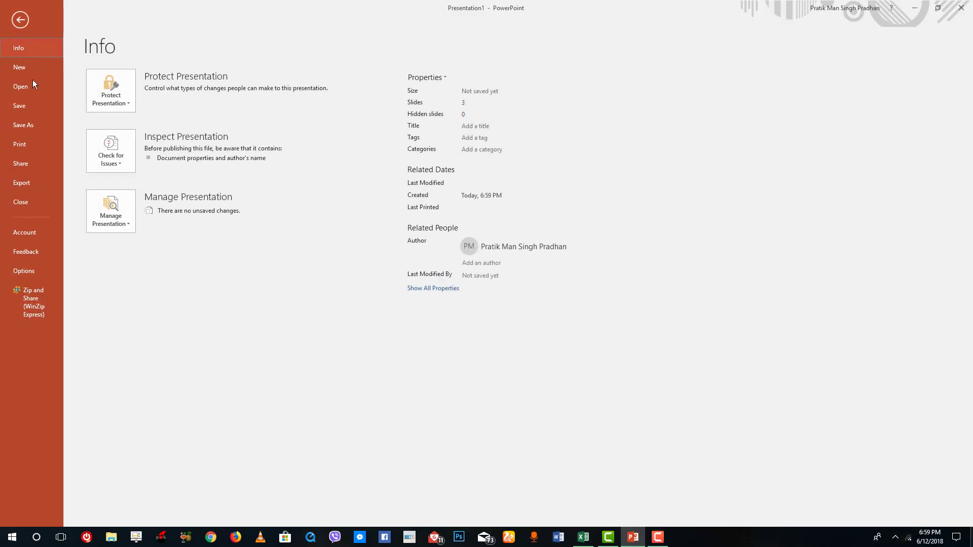
click(31, 125)
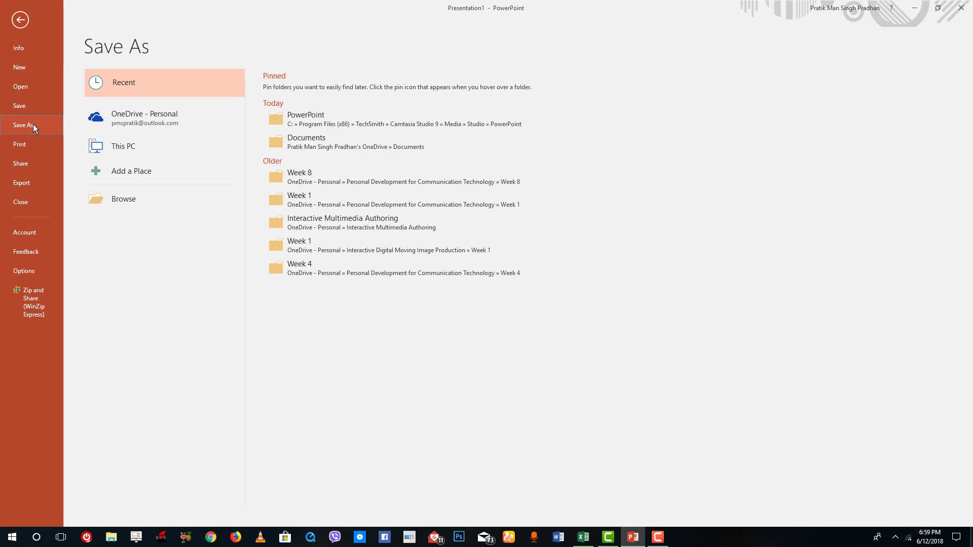
click(133, 123)
click(305, 182)
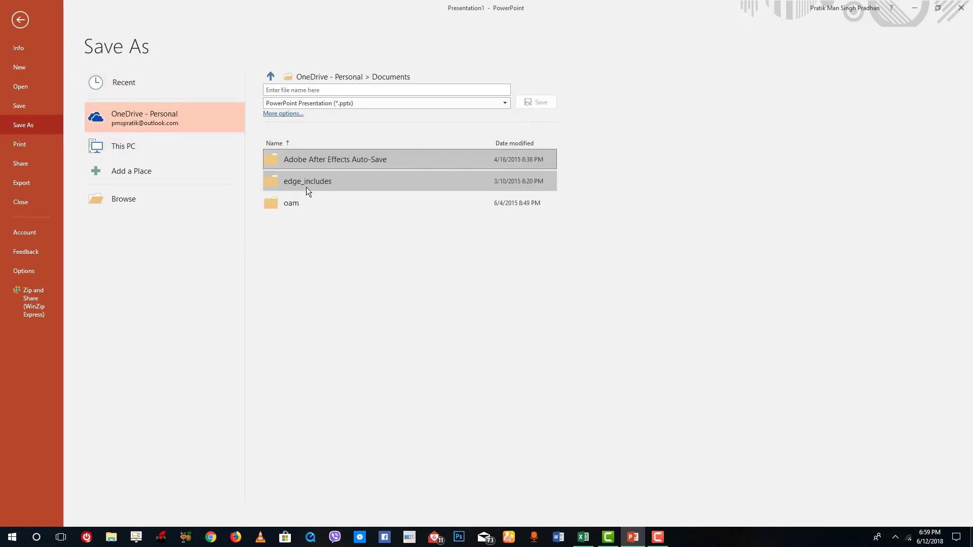
click(338, 92)
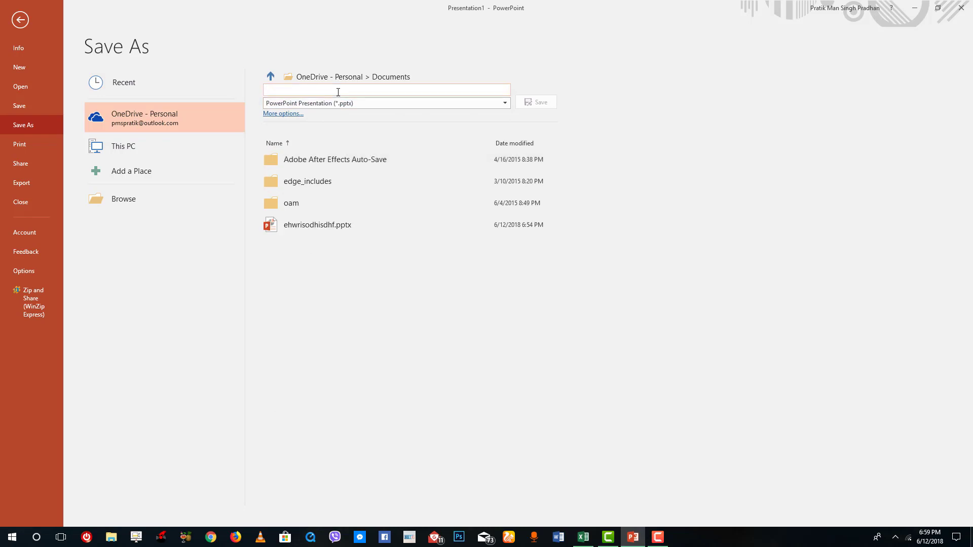
text(Test Presentation)
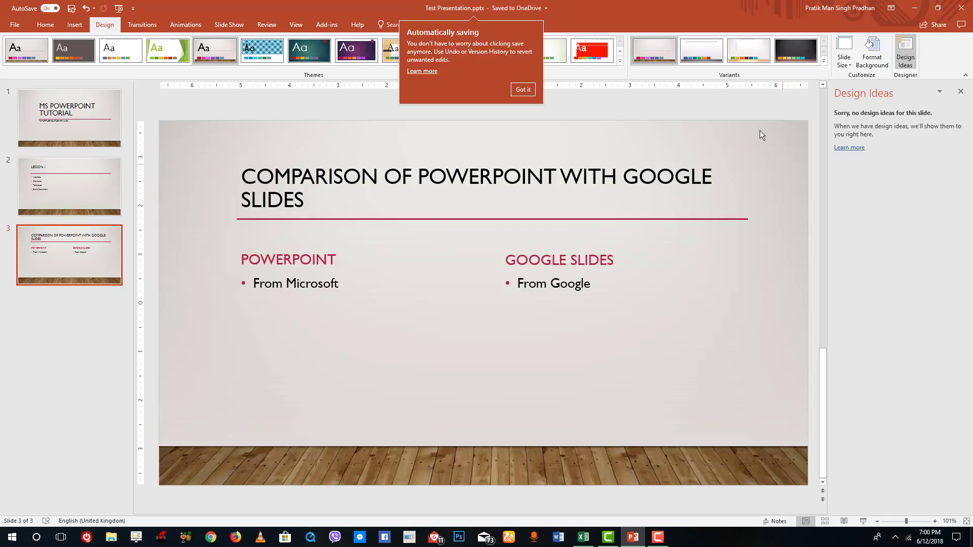
click(523, 90)
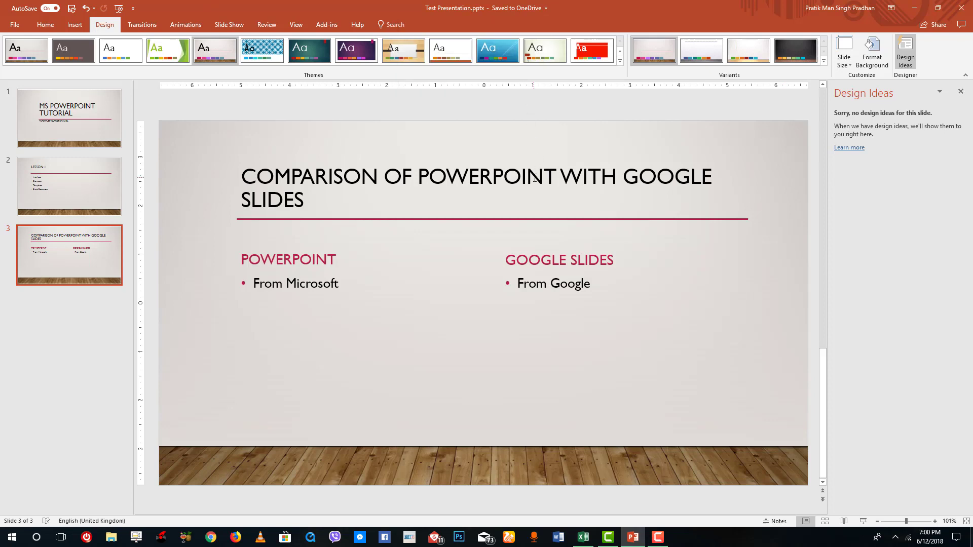